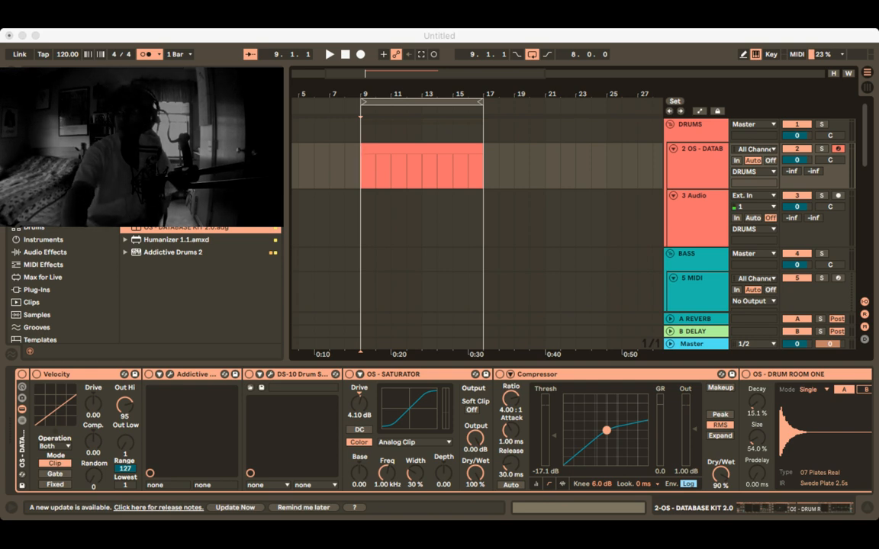
Step: Play the looped eight-bar drum section from bar 9 several times to hear the tempo, stopping playback each time
{"action": "key", "text": "super+Tab"}
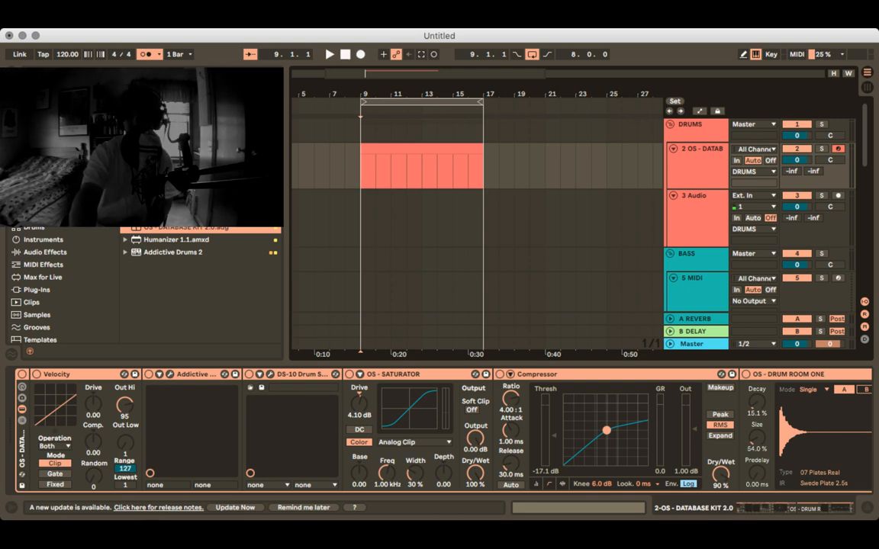
{"action": "key", "text": "space"}
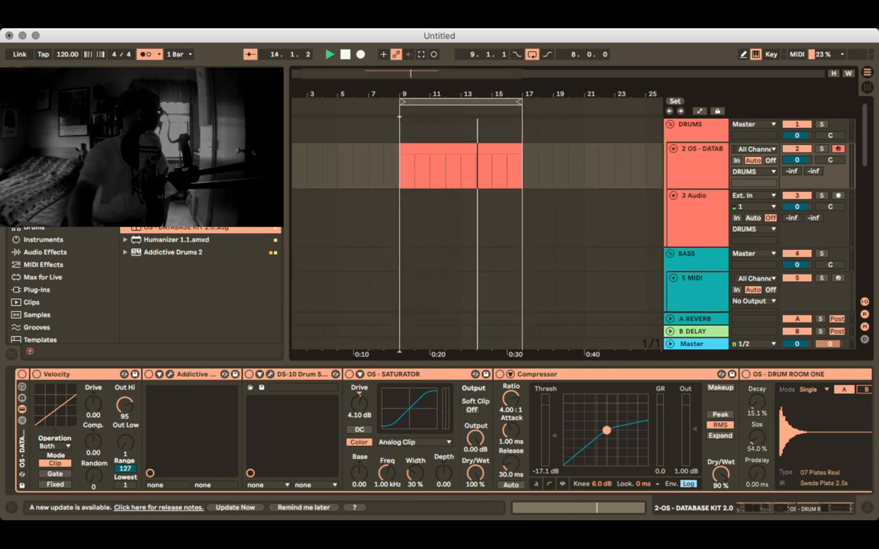
{"action": "key", "text": "space"}
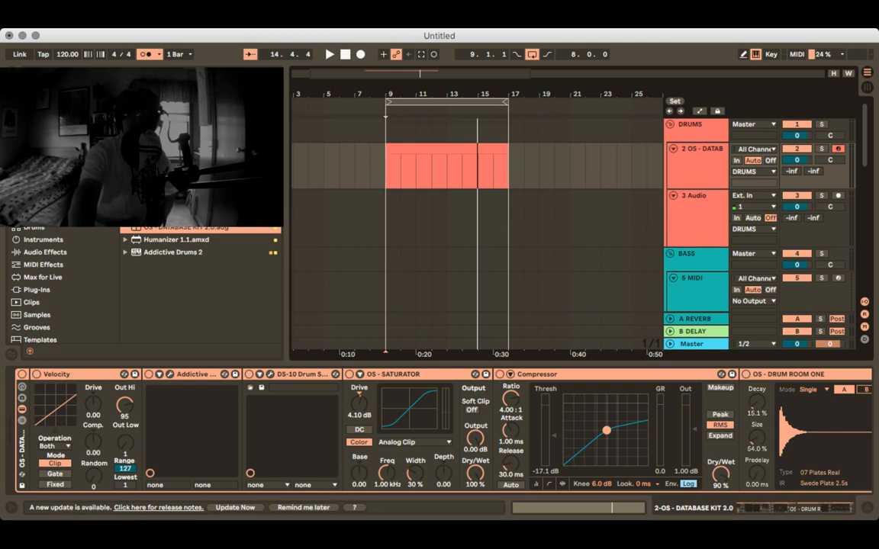
{"action": "key", "text": "space"}
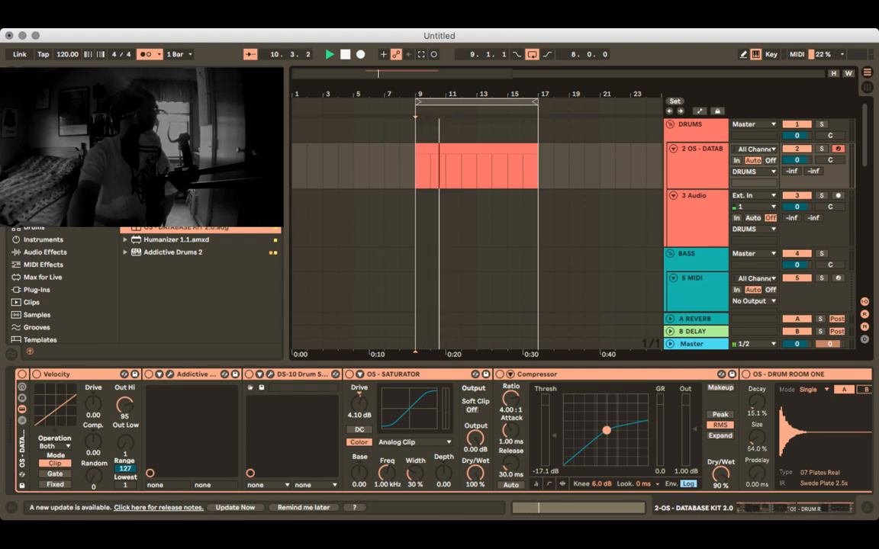
{"action": "key", "text": "space"}
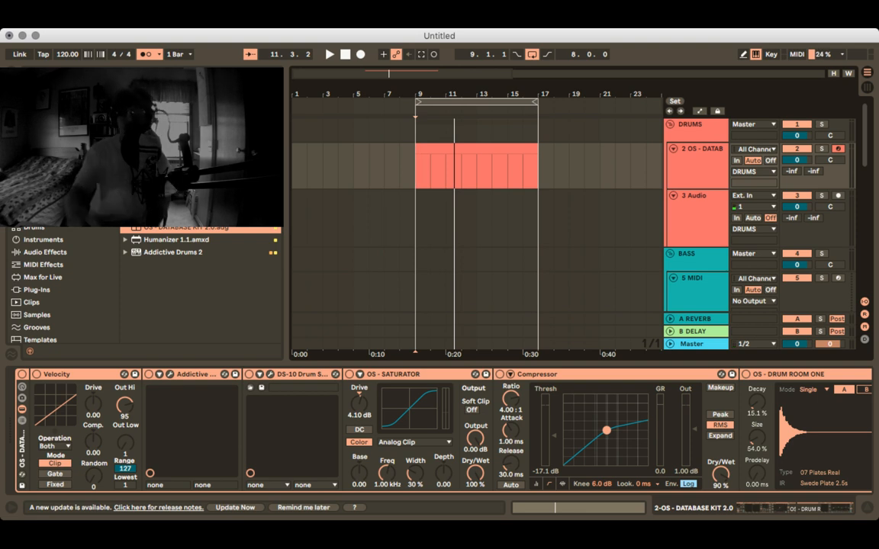
{"action": "key", "text": "space"}
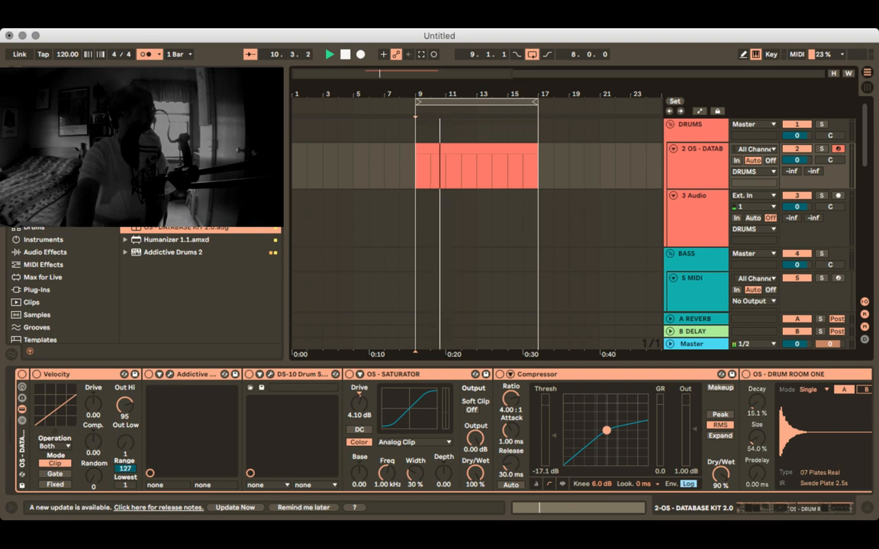
{"action": "key", "text": "space"}
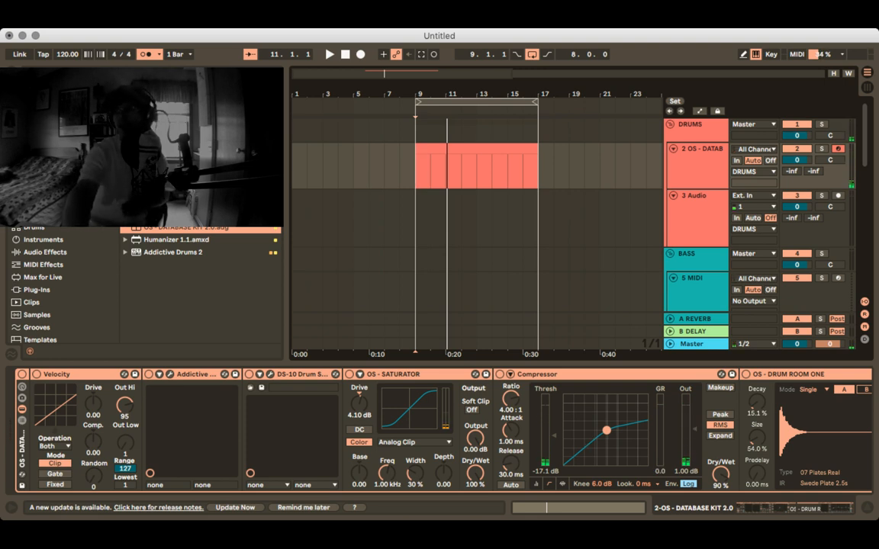
Step: Record a drum pattern on the OS - DATABASE KIT 2.0 track from bar 9 and delete everything after bar 13
{"action": "key", "text": "F9"}
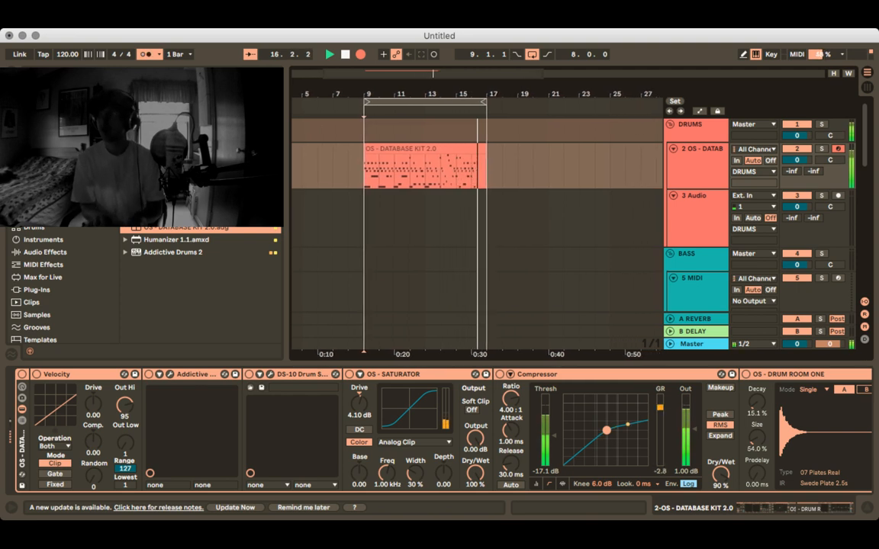
{"action": "key", "text": "space"}
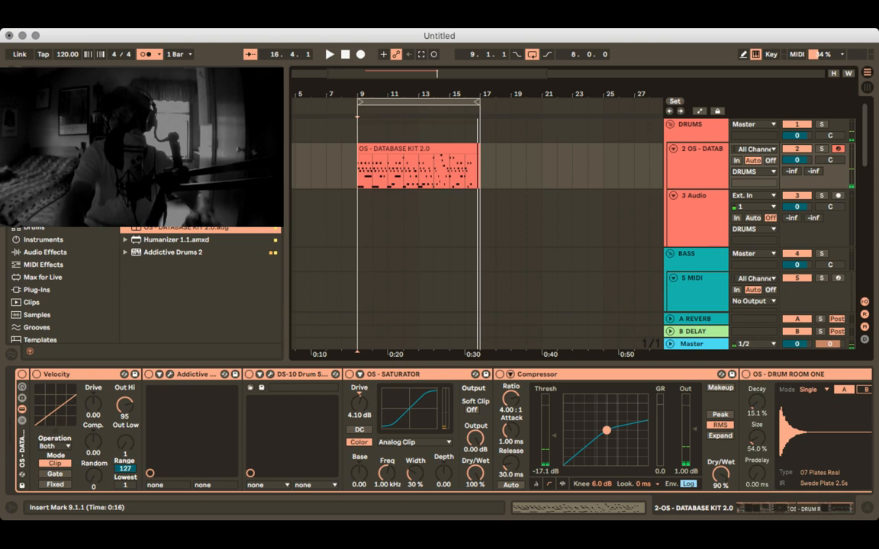
{"action": "left_click_drag", "start_coordinate": [419, 168], "coordinate": [357, 168]}
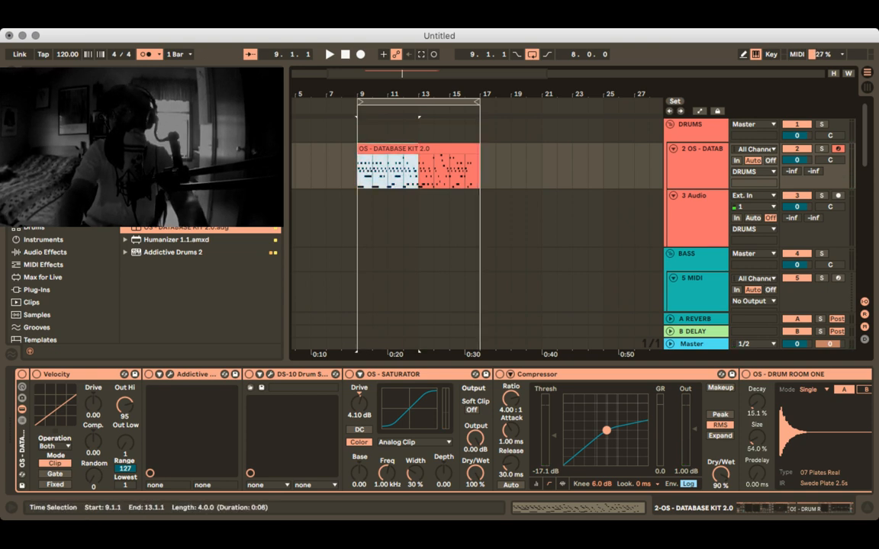
{"action": "left_click_drag", "start_coordinate": [512, 168], "coordinate": [419, 168]}
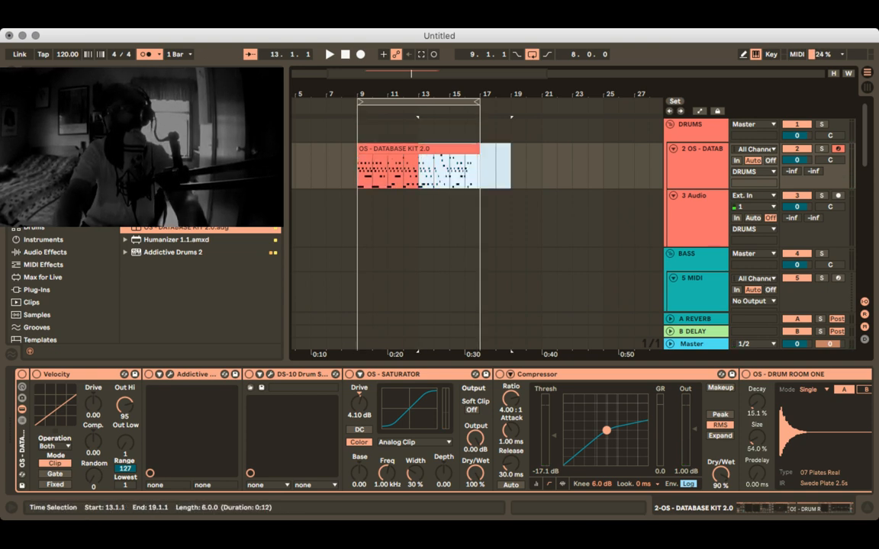
{"action": "key", "text": "Delete"}
Step: Open the four-bar drum clip and quantize all of its notes
{"action": "double_click", "coordinate": [387, 148]}
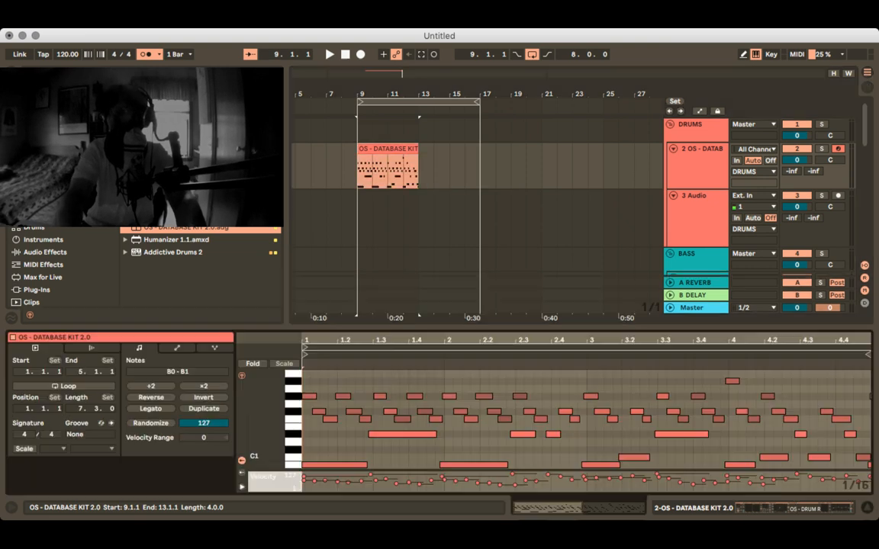
{"action": "key", "text": "super+a"}
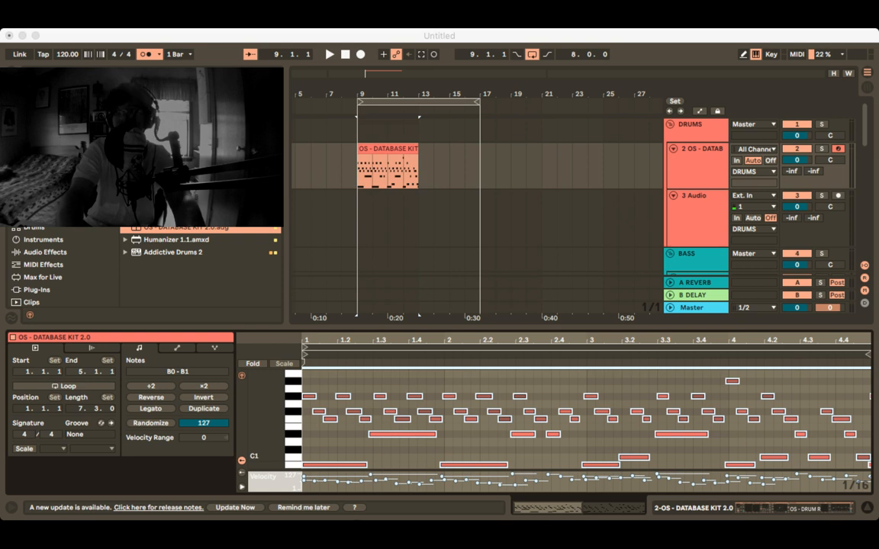
{"action": "key", "text": "Return"}
{"action": "left_click", "coordinate": [399, 381]}
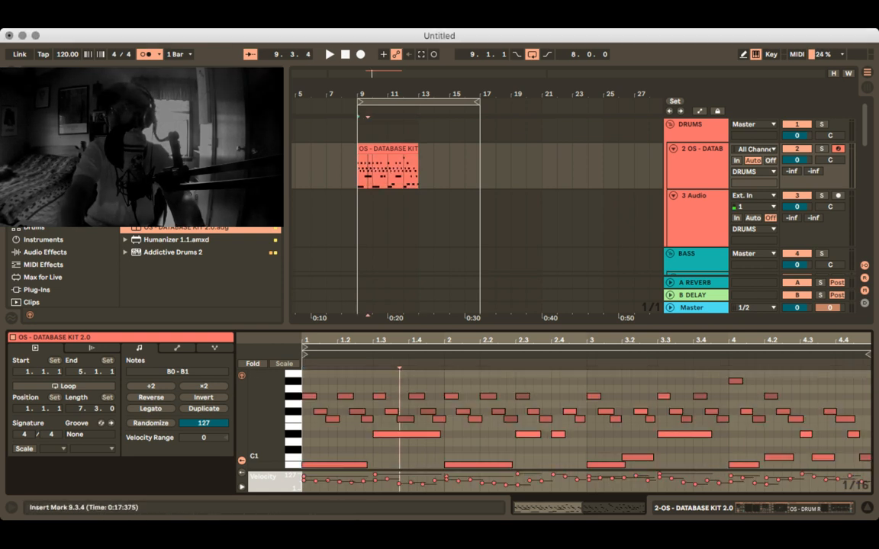
Step: Duplicate the four-bar drum clip and consolidate both copies into one clip over bars 9 to 17, keeping that range looped
{"action": "left_click", "coordinate": [388, 149]}
{"action": "key", "text": "super+d"}
{"action": "left_click", "coordinate": [388, 149], "text": "shift"}
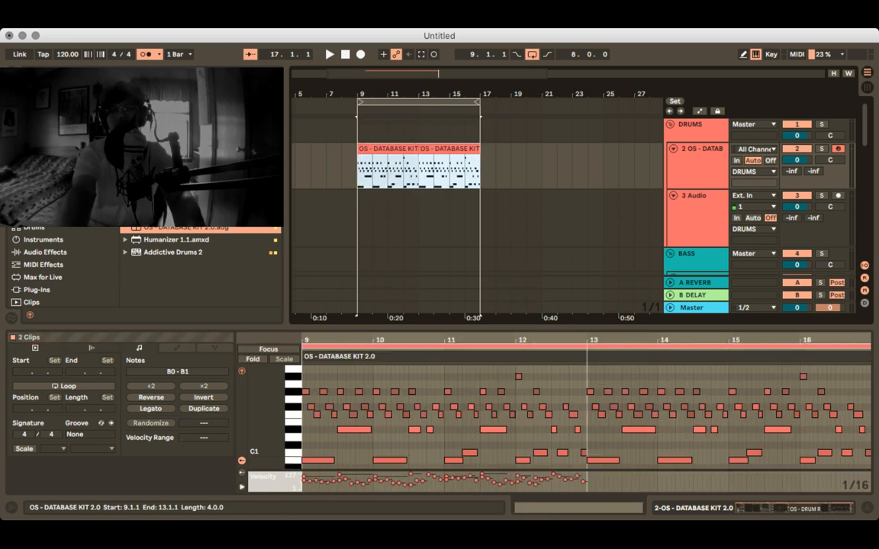
{"action": "key", "text": "super+j"}
{"action": "key", "text": "super+l"}
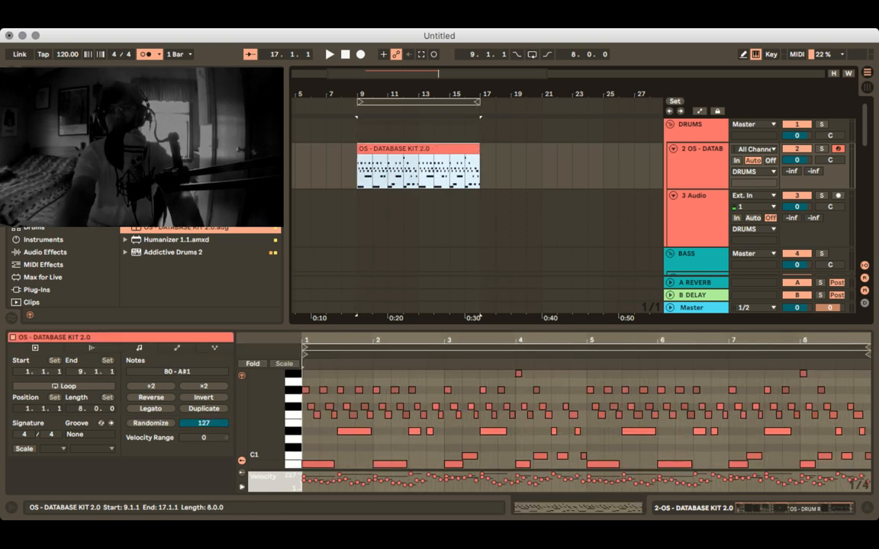
{"action": "key", "text": "super+l"}
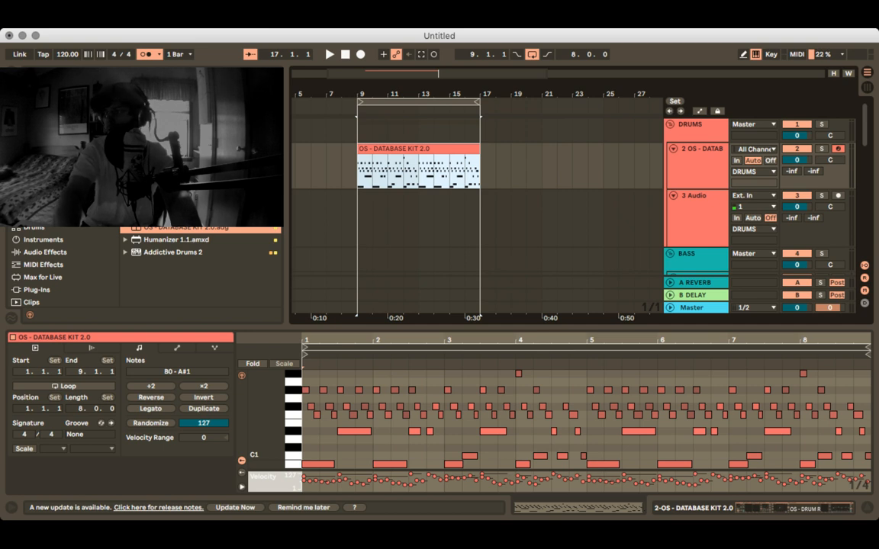
Step: Compress the drum clip to four bars with the ÷2 time scaling and play it looped over bars 9 to 13
{"action": "left_click", "coordinate": [151, 386]}
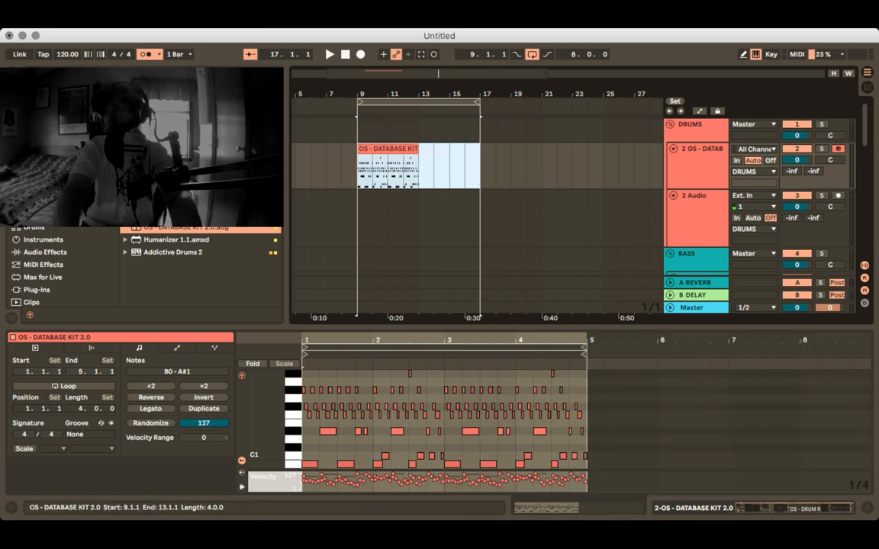
{"action": "left_click", "coordinate": [388, 149]}
{"action": "key", "text": "super+l"}
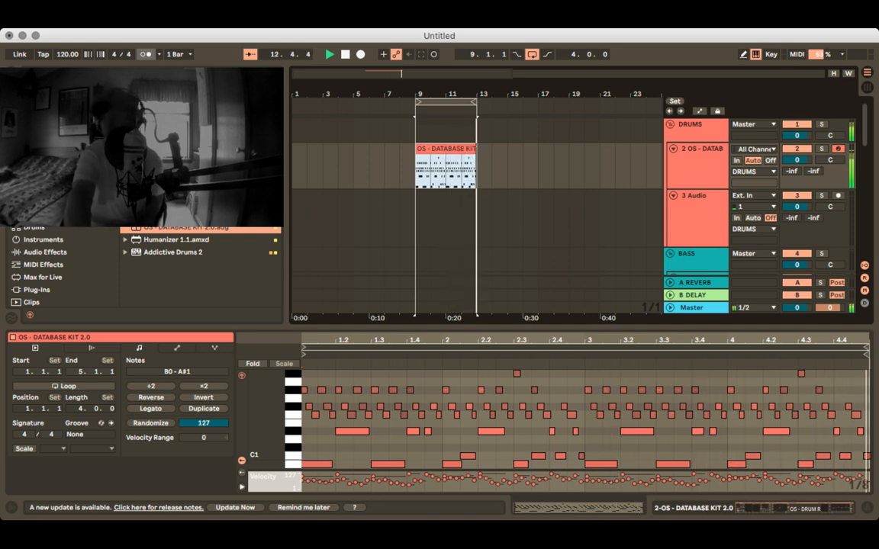
{"action": "key", "text": "space"}
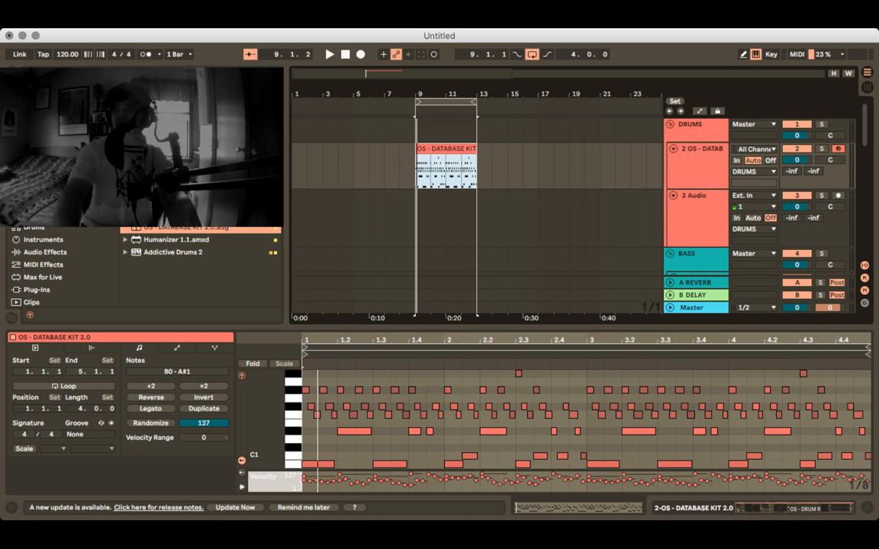
{"action": "left_click_drag", "start_coordinate": [446, 101], "coordinate": [385, 101]}
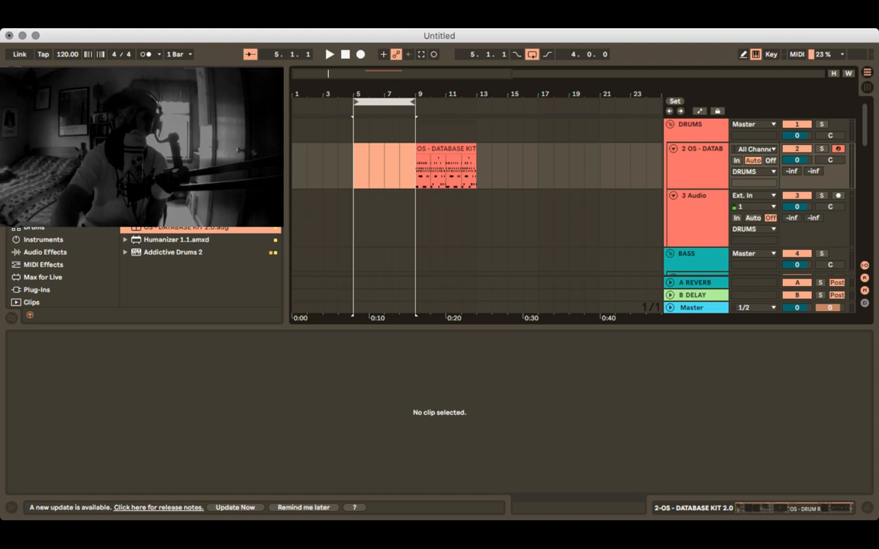
{"action": "key", "text": "Right"}
{"action": "key", "text": "Right"}
{"action": "key", "text": "Right"}
{"action": "key", "text": "Right"}
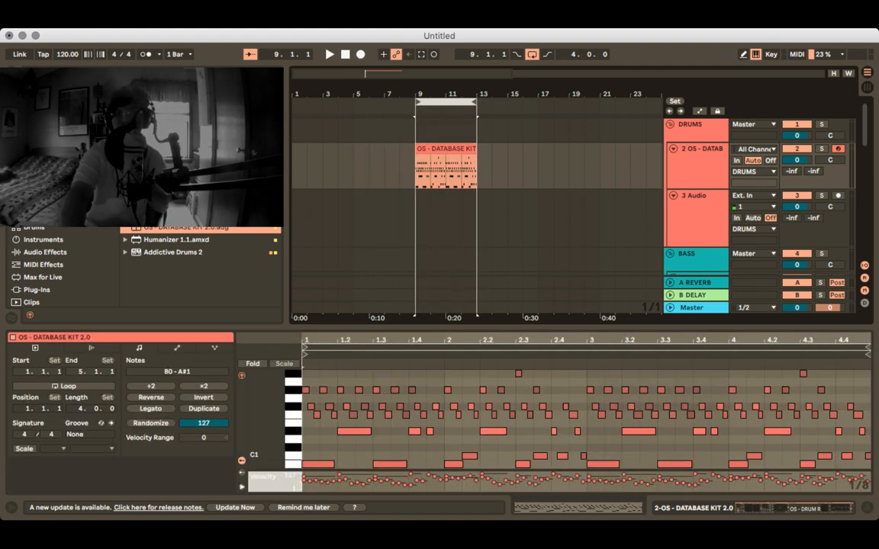
Step: Audition the looped four-bar drum clip several times, examining the D#1 note on beat 1.2 between playbacks
{"action": "key", "text": "space"}
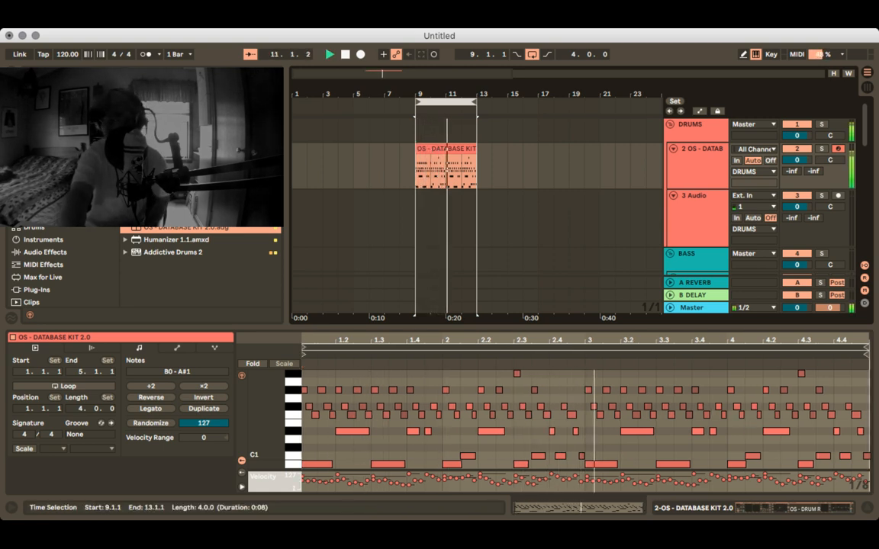
{"action": "key", "text": "space"}
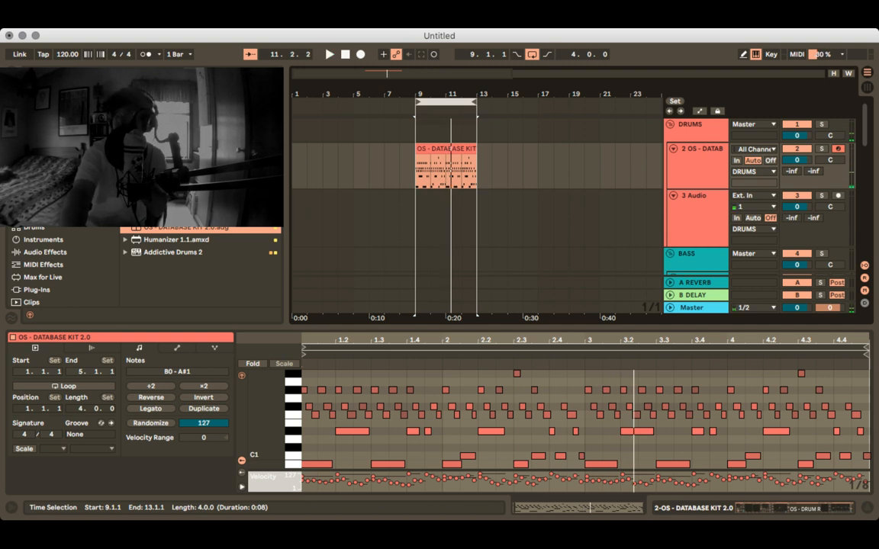
{"action": "left_click", "coordinate": [446, 149]}
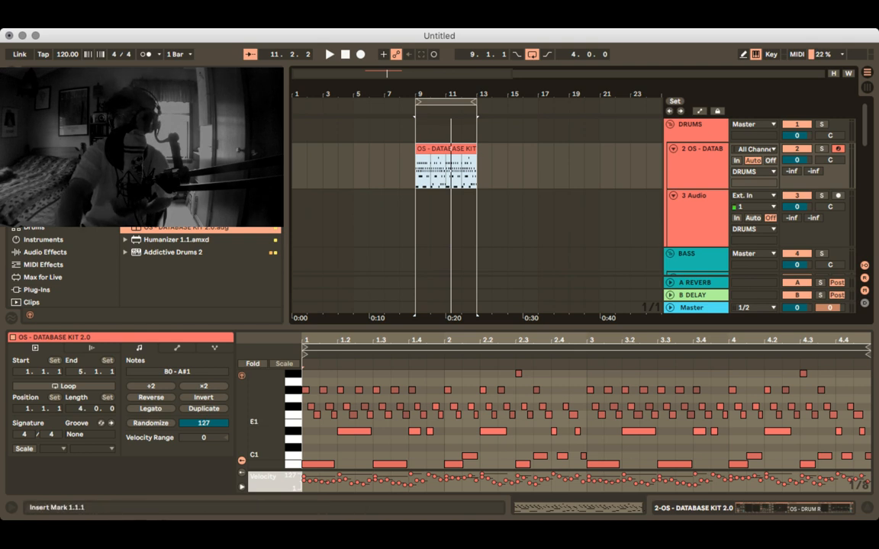
{"action": "left_click", "coordinate": [354, 432]}
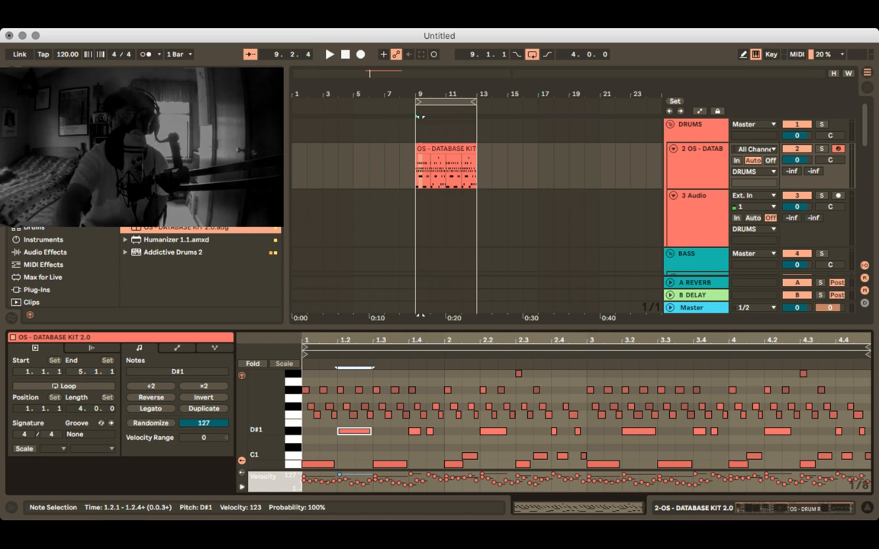
{"action": "left_click", "coordinate": [446, 149]}
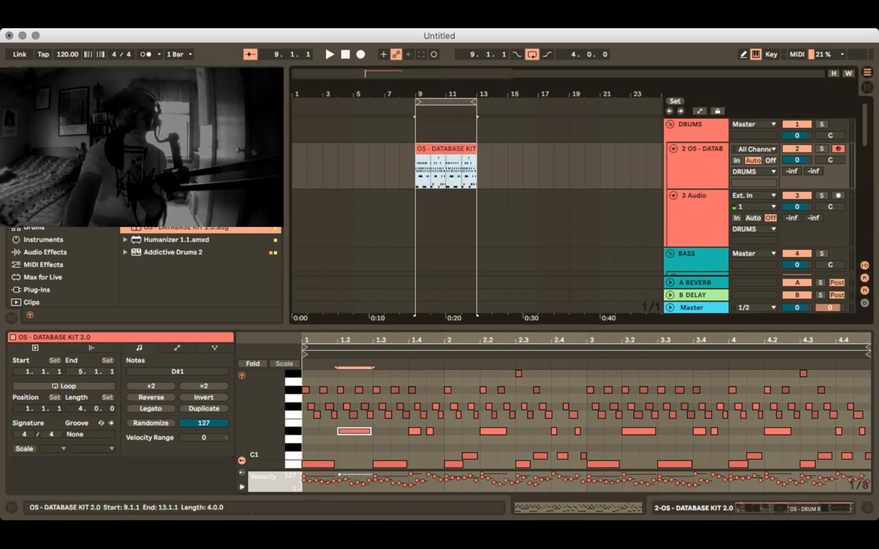
{"action": "key", "text": "space"}
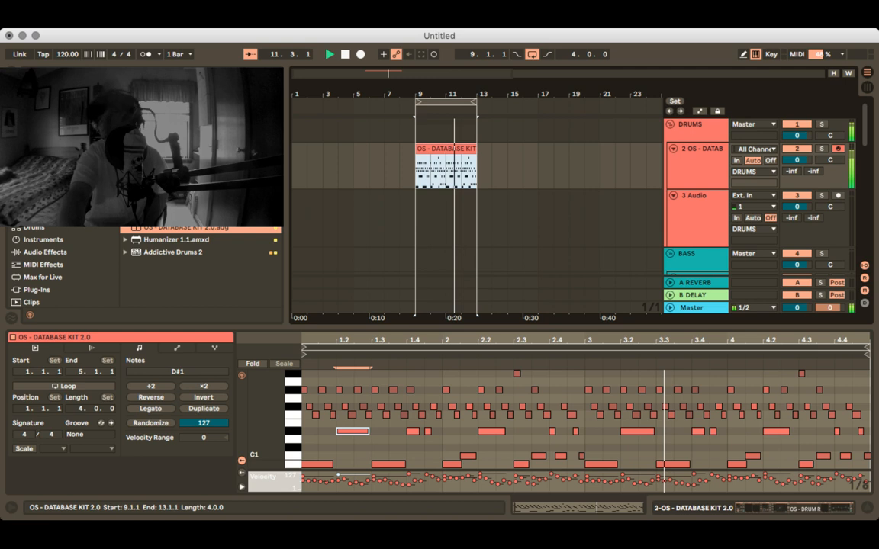
{"action": "key", "text": "space"}
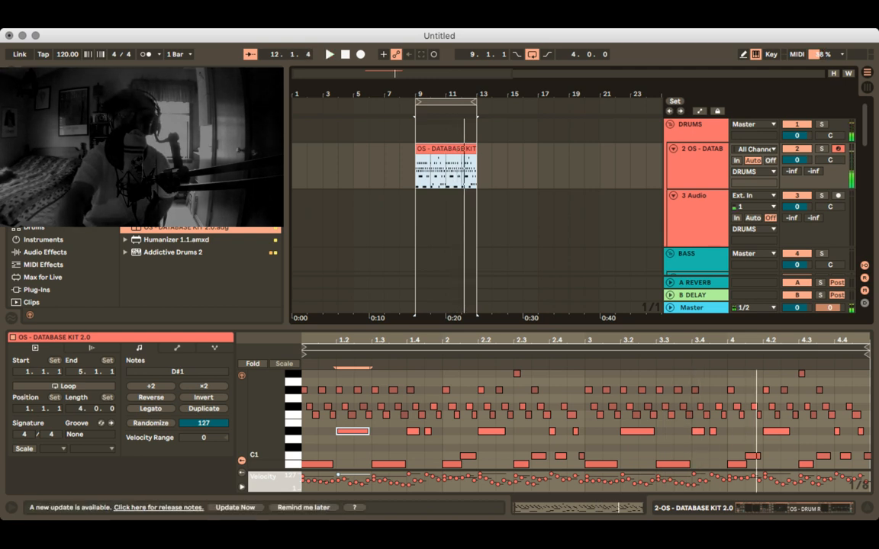
{"action": "left_click", "coordinate": [446, 149]}
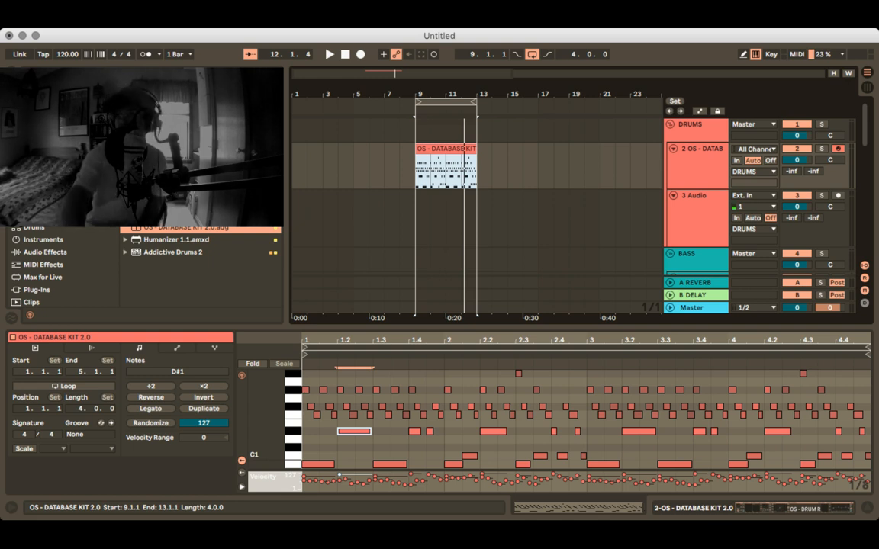
{"action": "key", "text": "space"}
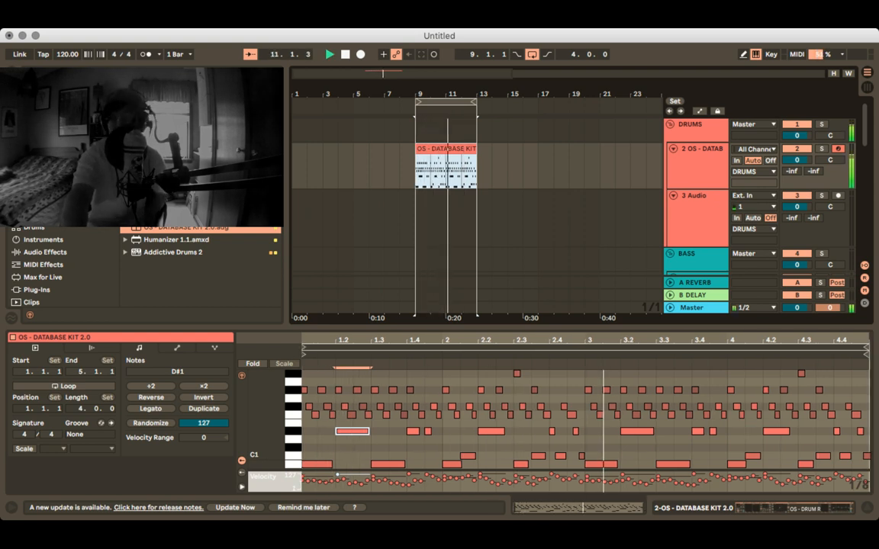
{"action": "key", "text": "space"}
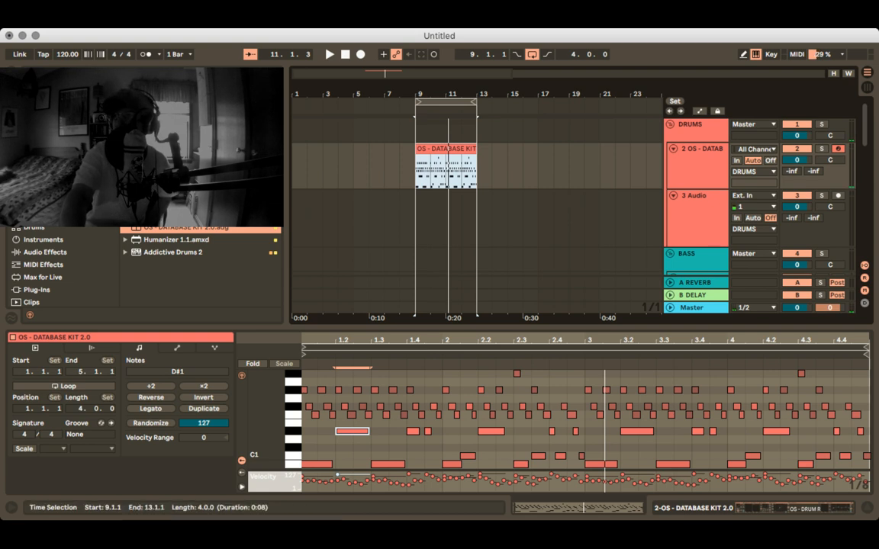